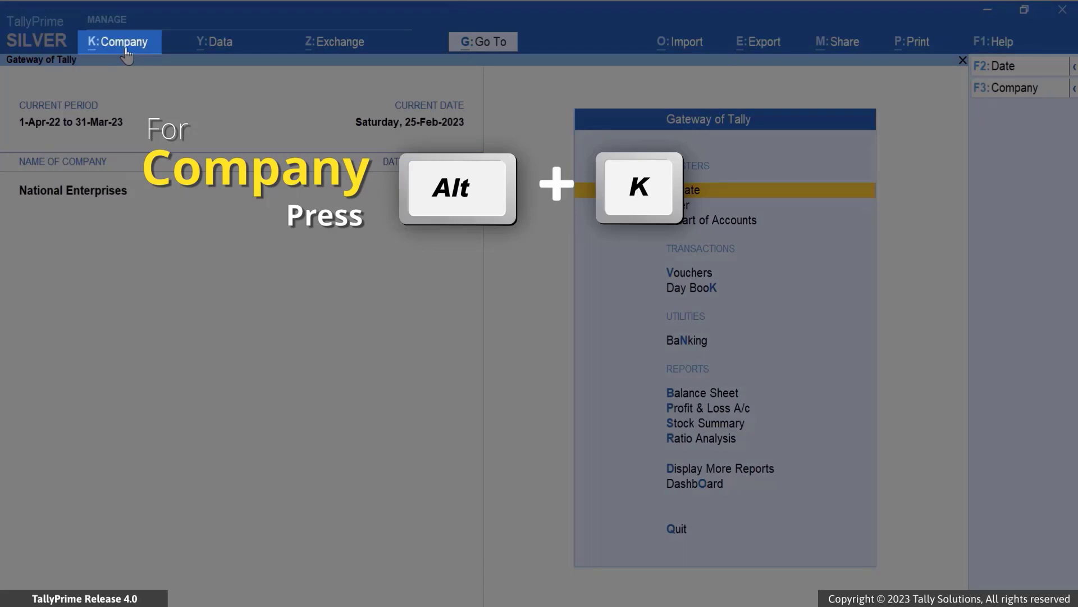
Set the Data Entry role's permission to add/modify Registered Business WhatsApp Nos. to No and save the role.
click(126, 48)
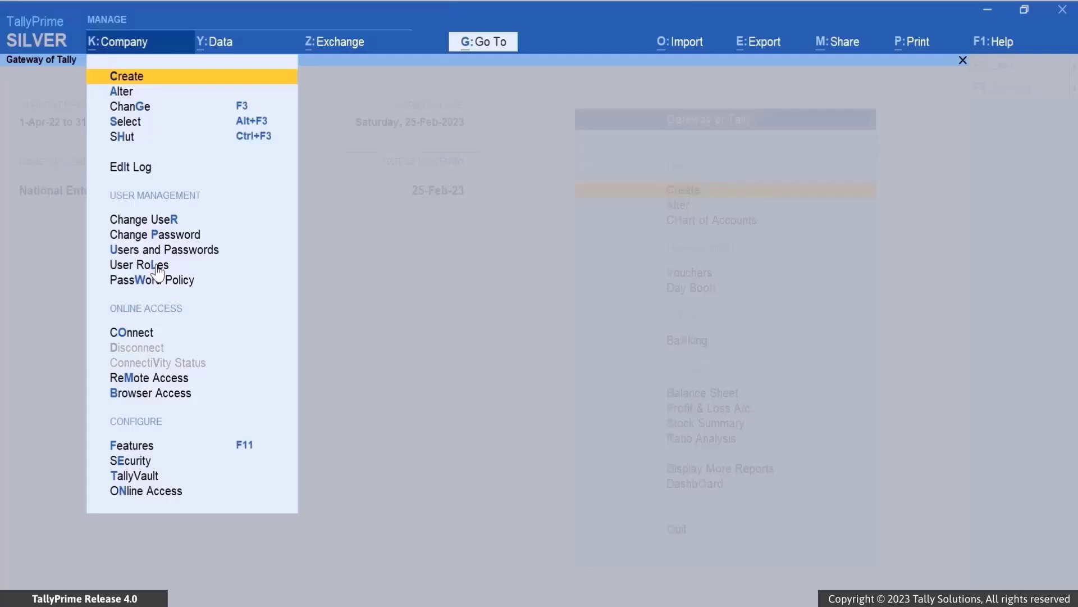
click(155, 265)
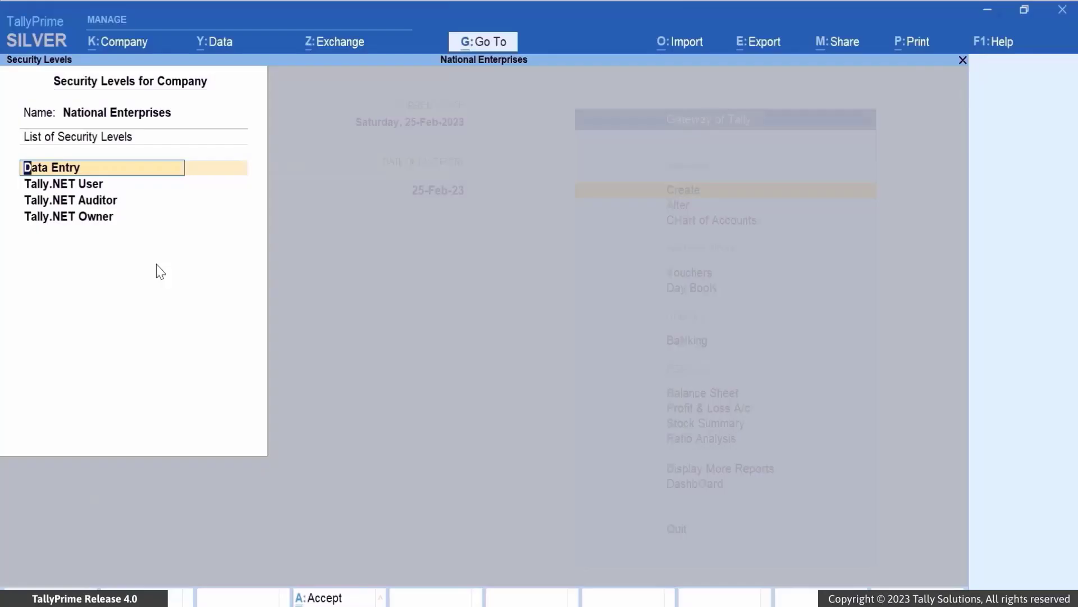
key(Return)
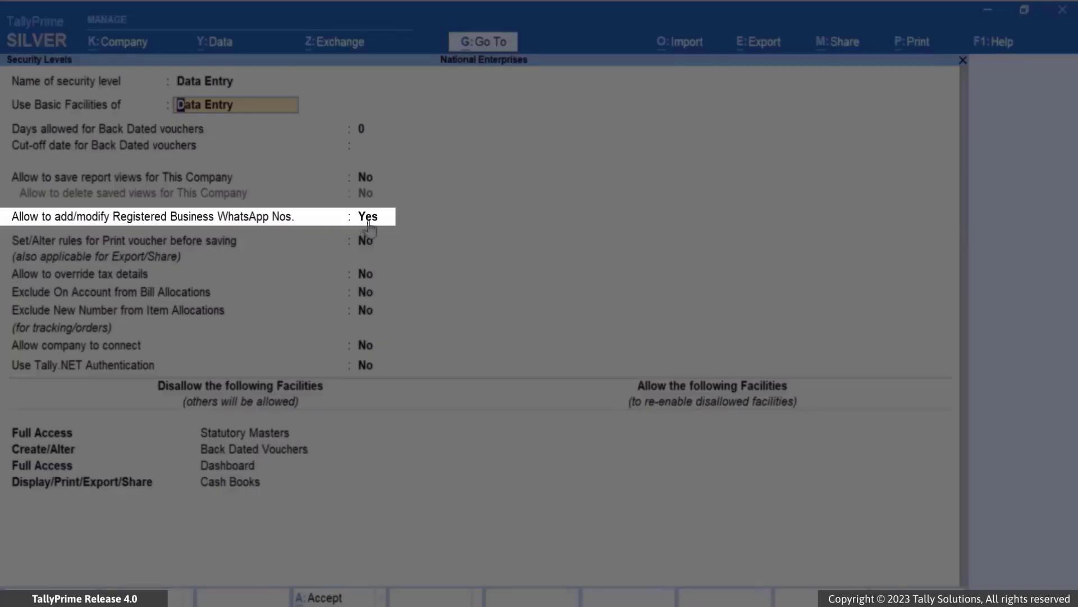
click(368, 218)
key(n)
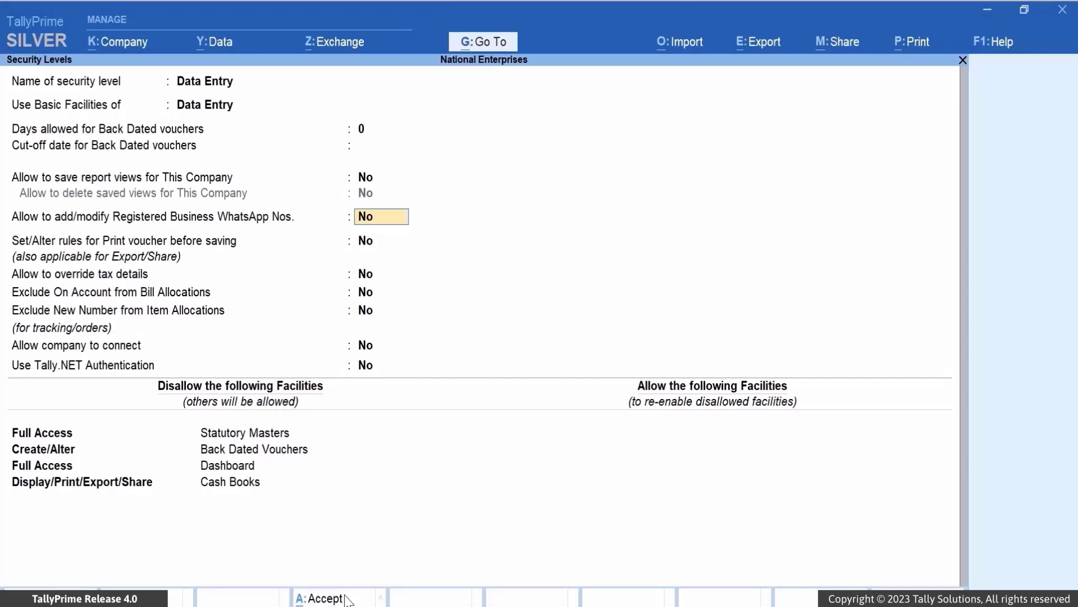
click(344, 599)
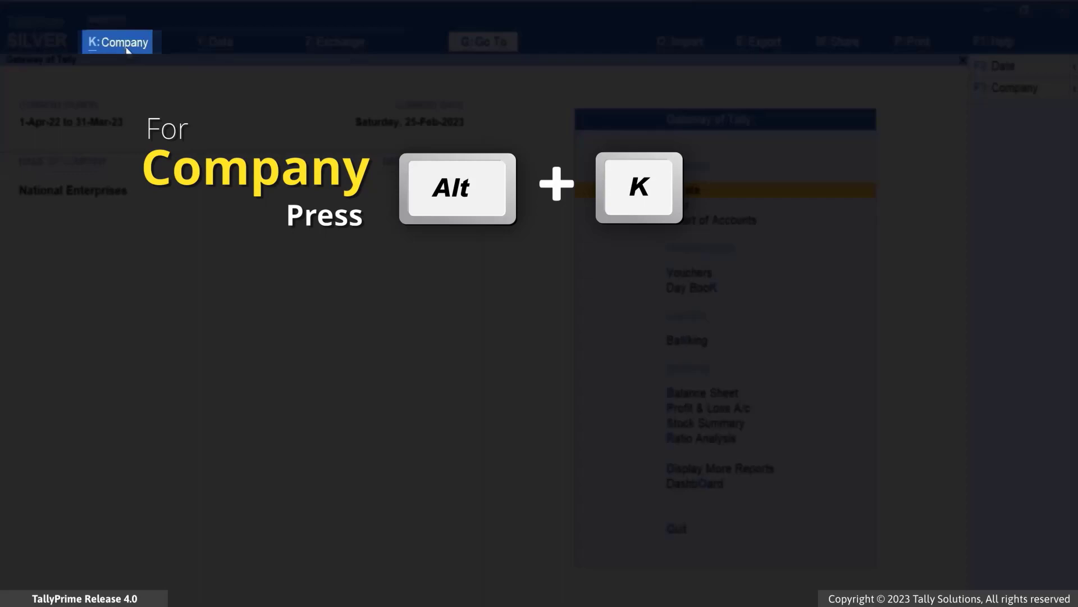
Set the Data Entry role's Set/Alter rules for Print voucher before saving option to Yes and open its rules.
key(alt+k)
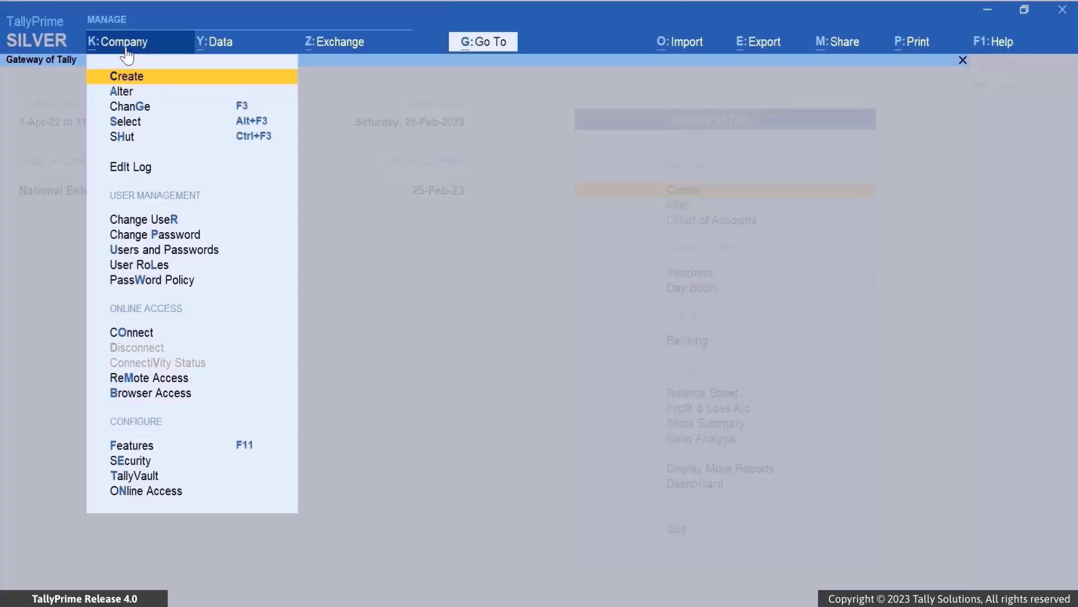
click(161, 270)
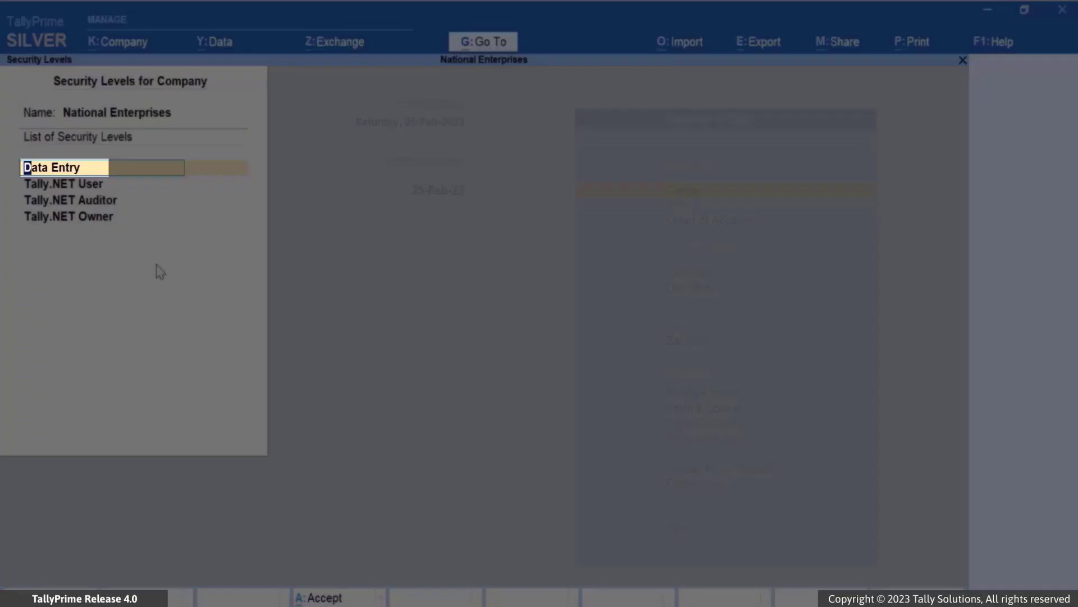
key(Return)
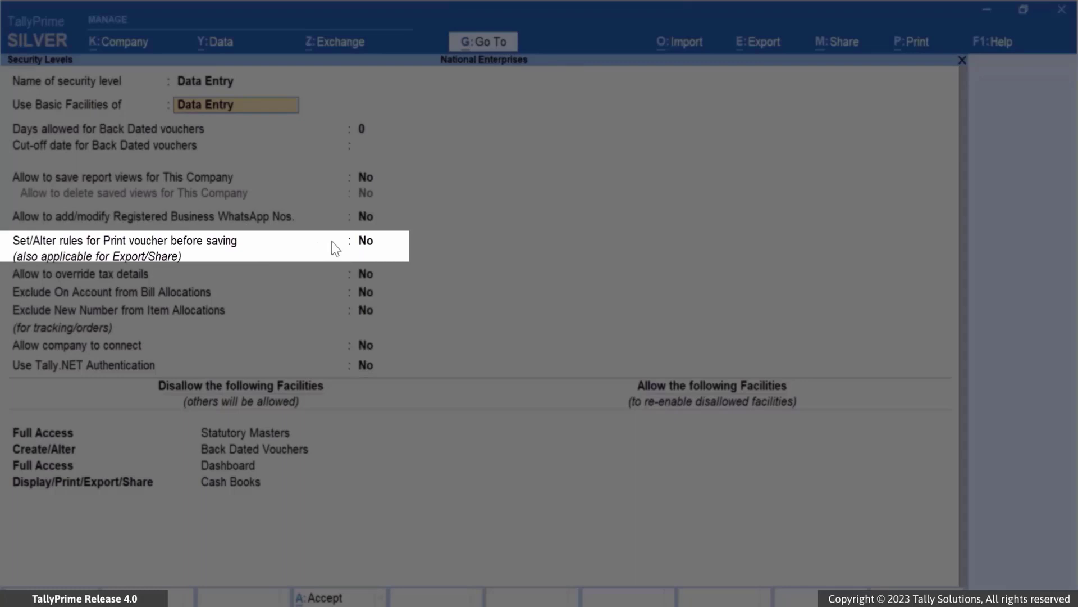
click(370, 245)
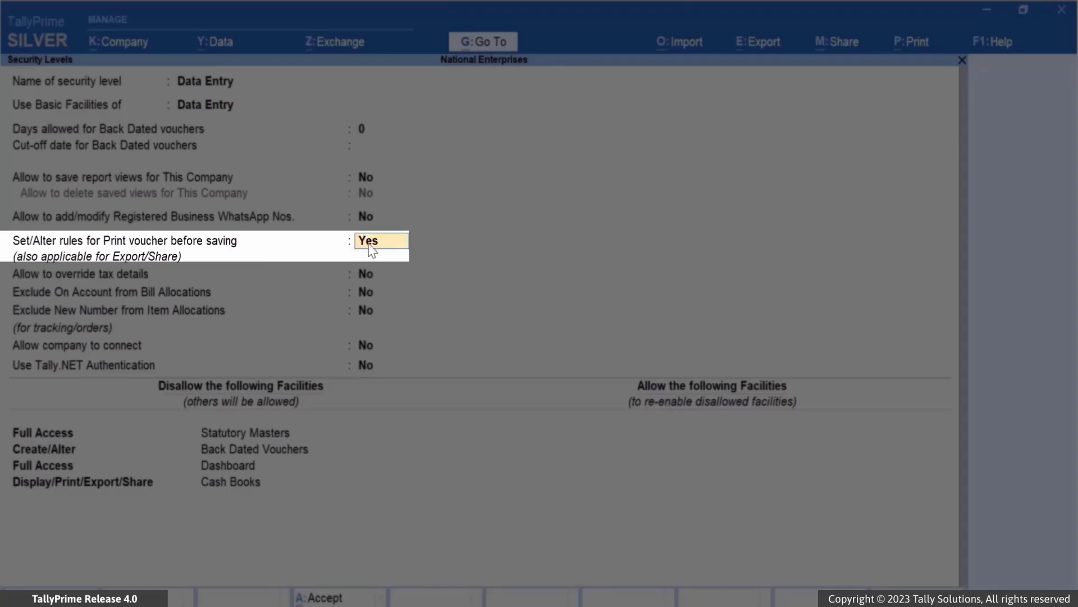
key(Return)
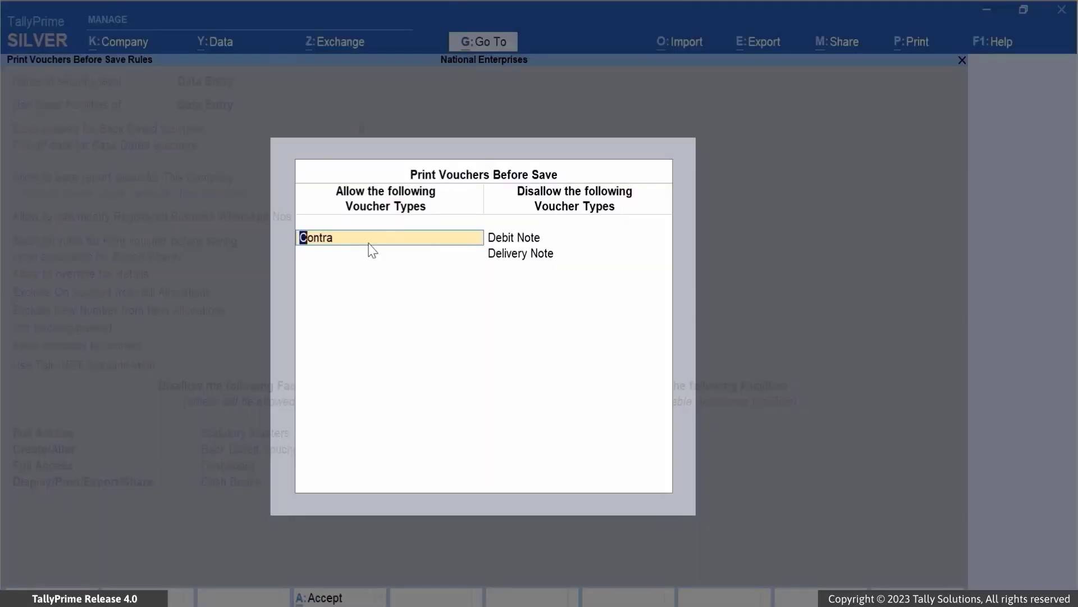
Replace Contra with Credit Note and add Payment in the allowed voucher types for printing before save.
key(BackSpace)
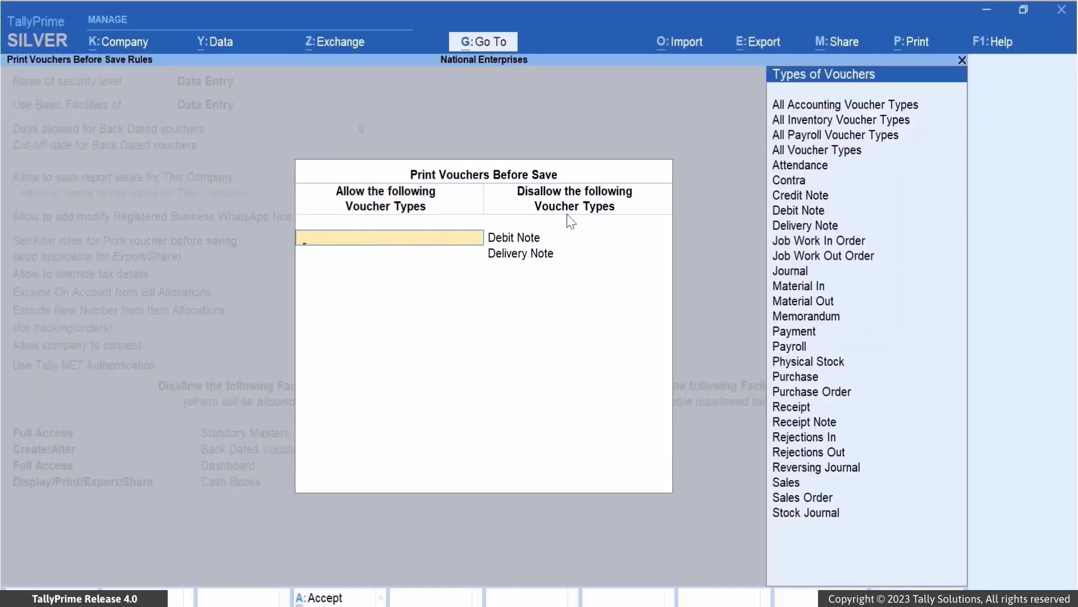
click(790, 198)
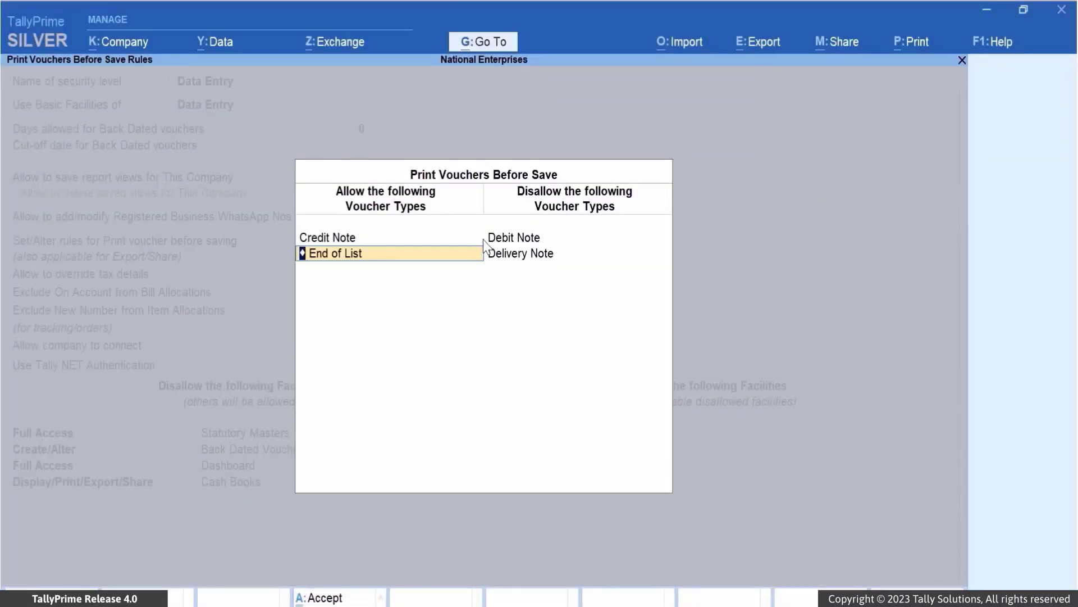
click(800, 315)
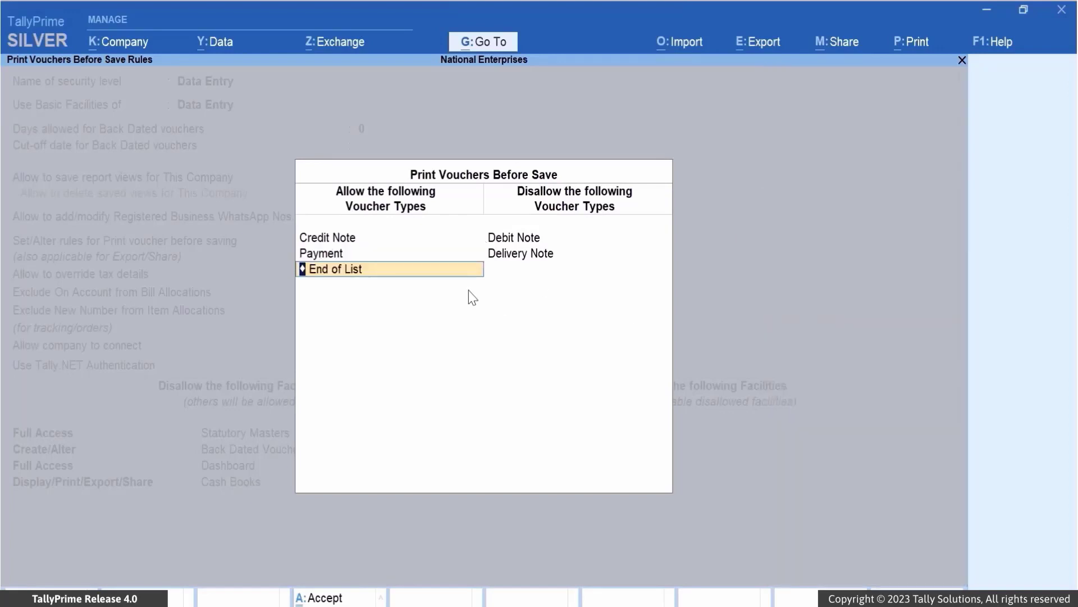
Replace Debit Note with Payroll in the disallowed voucher types and end the list.
click(505, 238)
key(BackSpace)
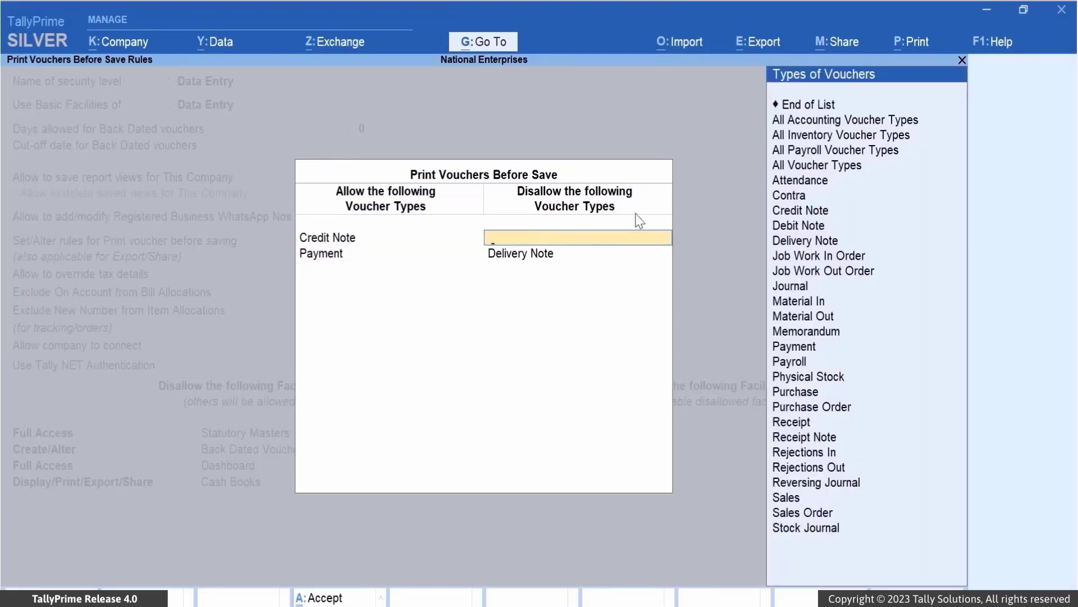
click(801, 361)
key(Return)
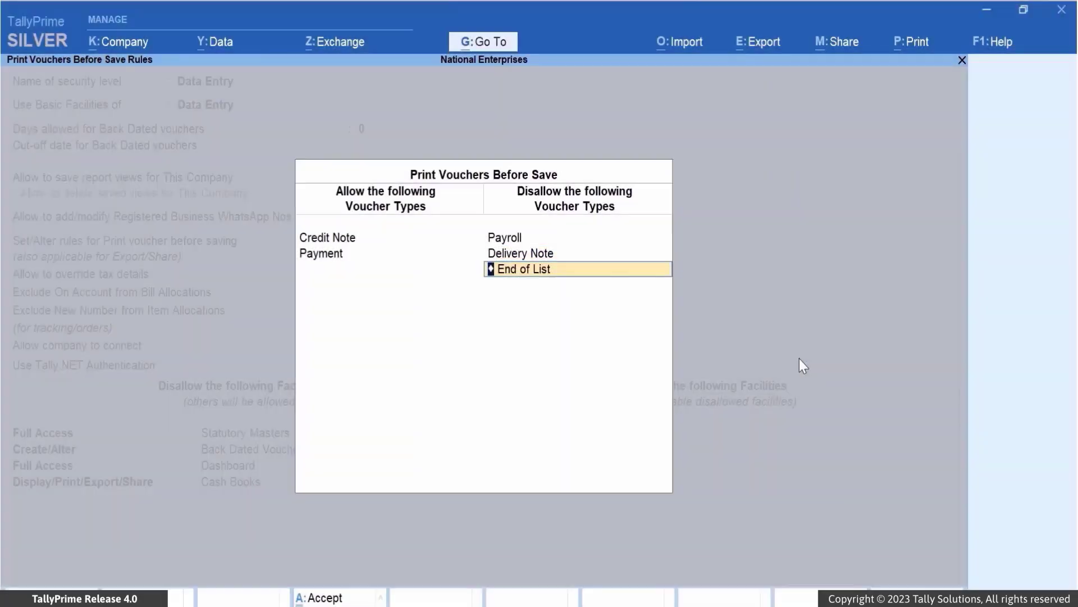
key(Return)
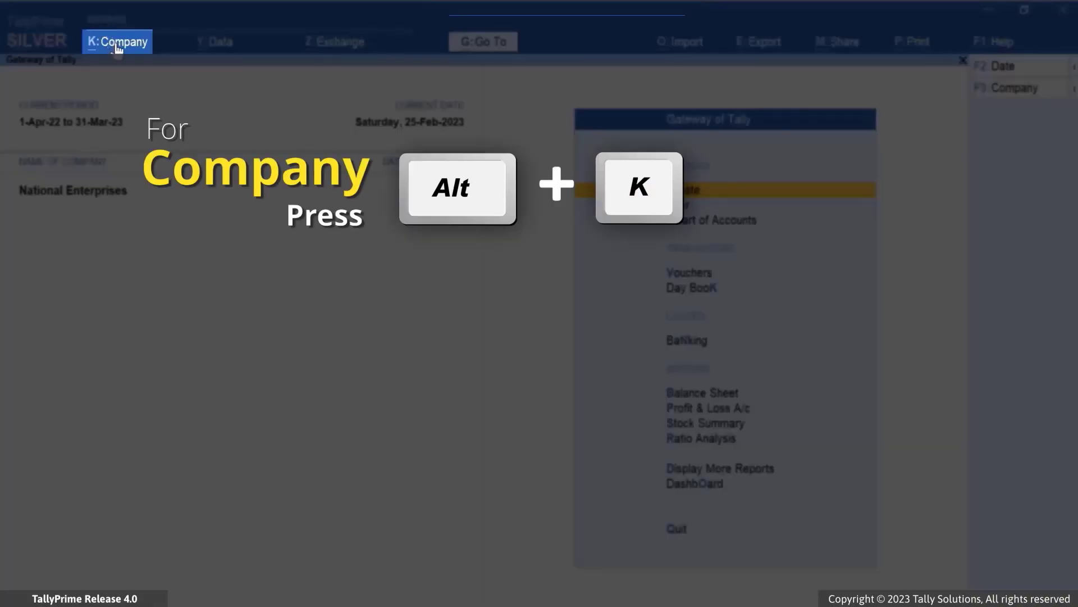
Disallow Display/Print/Export/Share access to Cash Books for the Data Entry role and save the role.
click(118, 44)
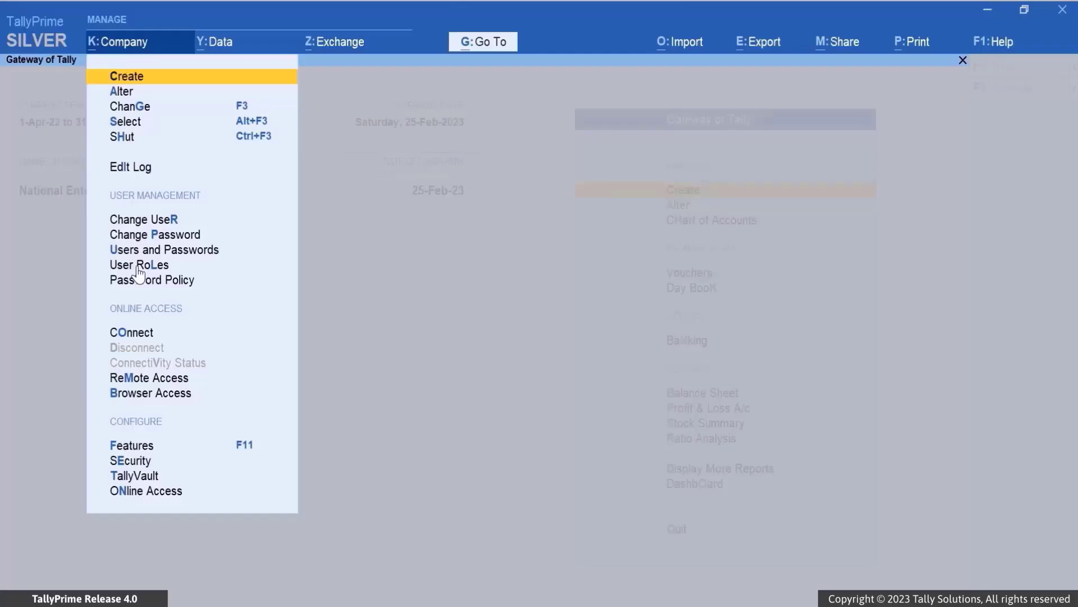
click(138, 266)
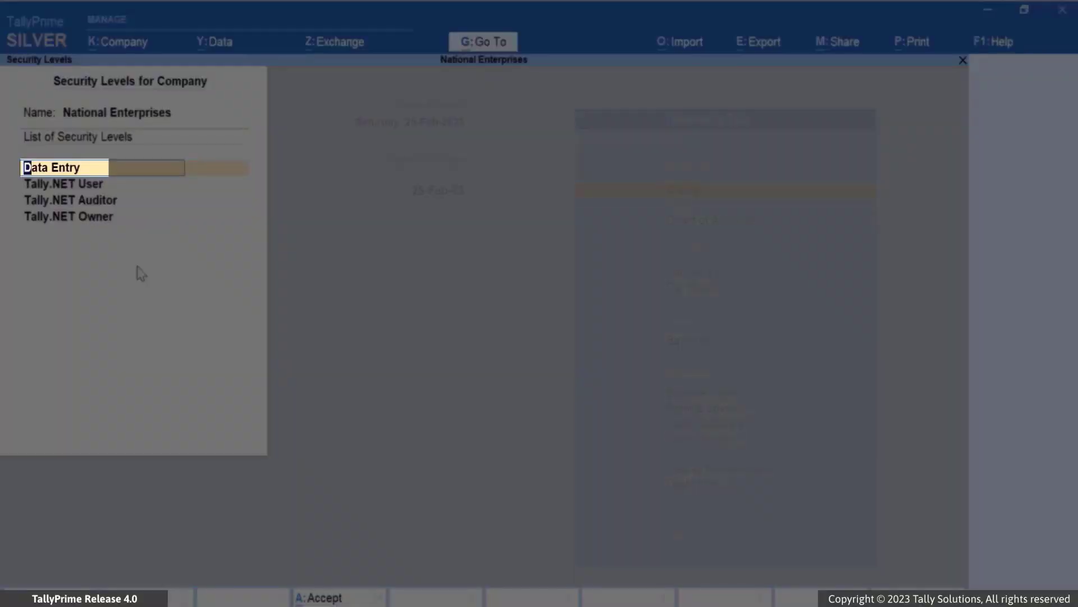
key(Return)
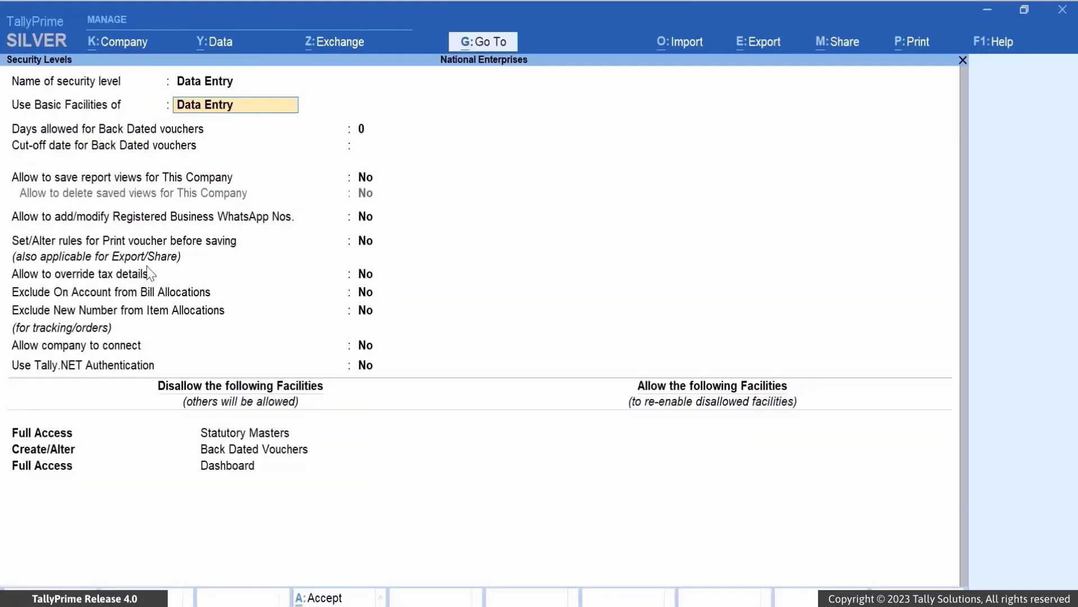
click(67, 471)
key(Return)
key(Return)
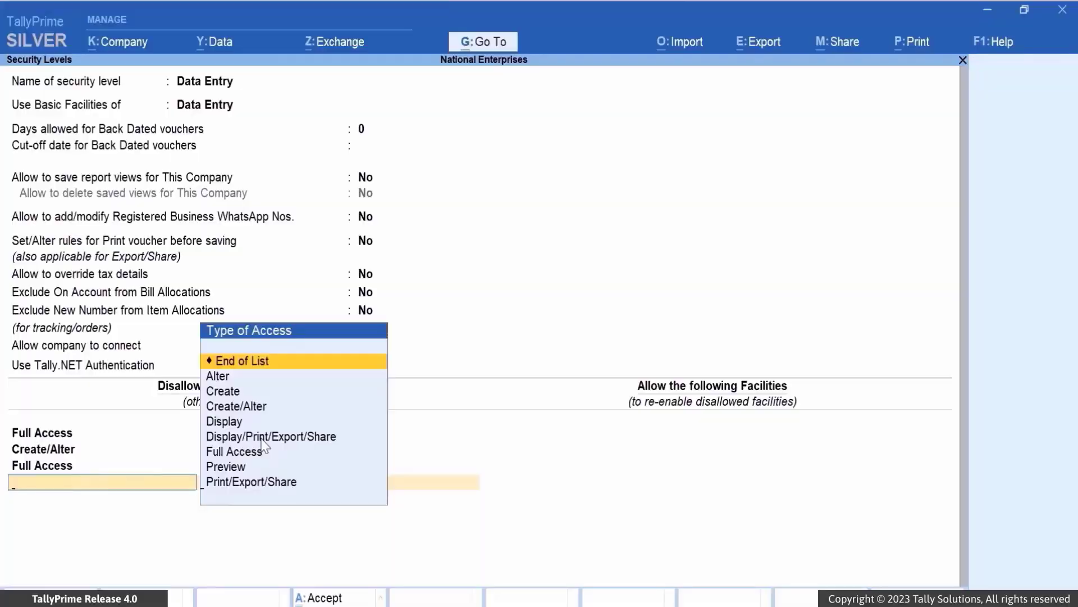
click(261, 438)
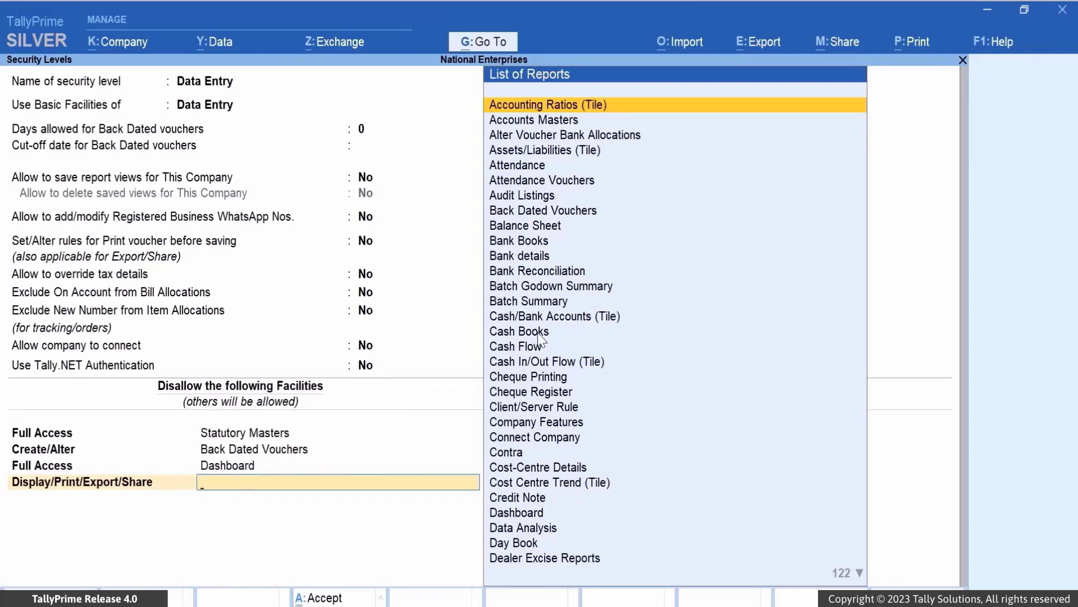
key(Return)
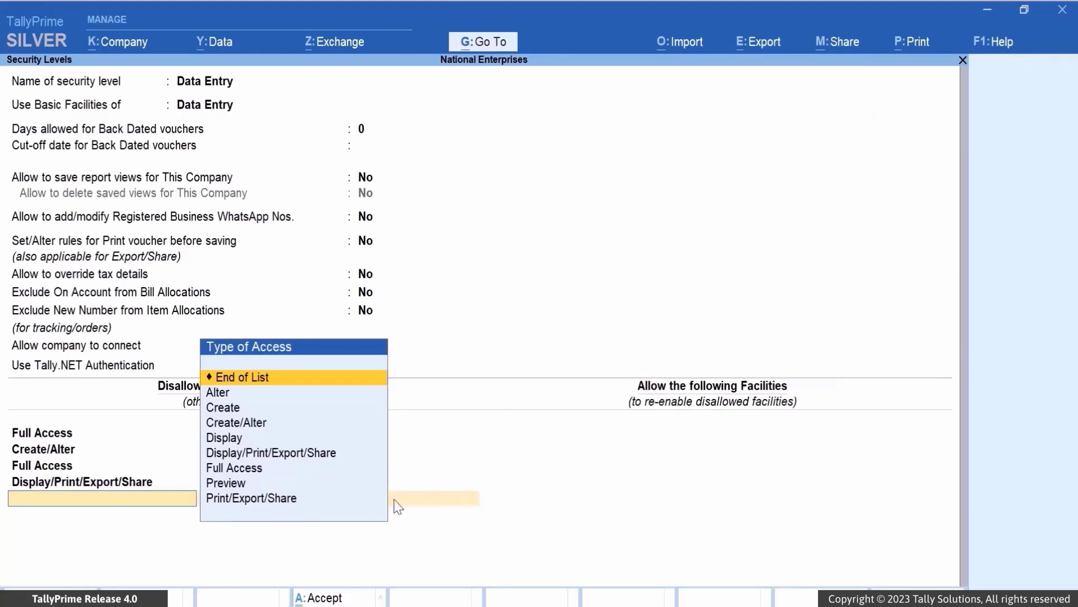
click(295, 382)
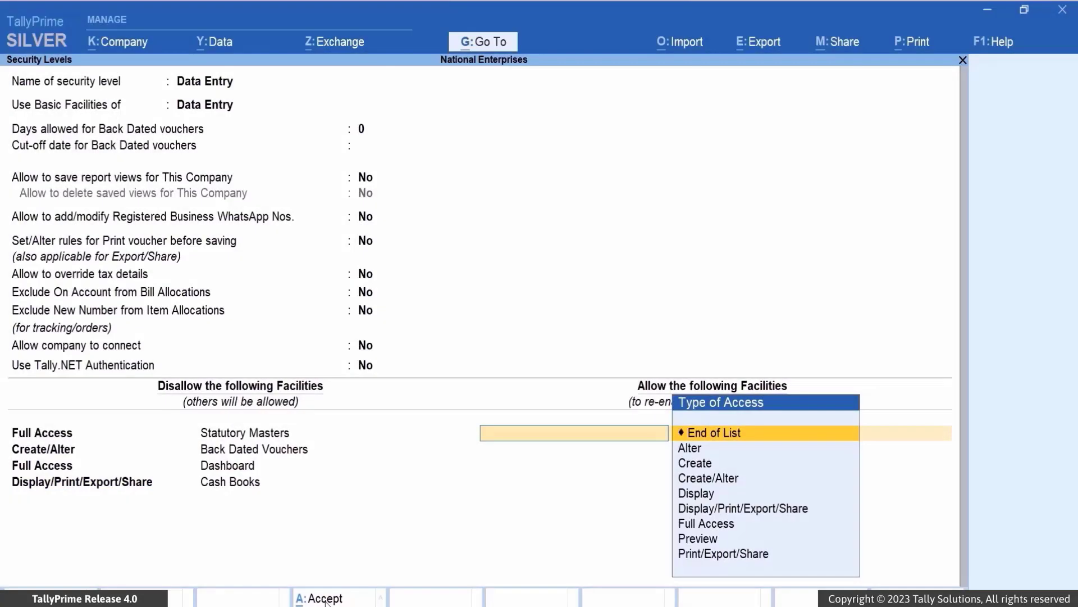
click(325, 599)
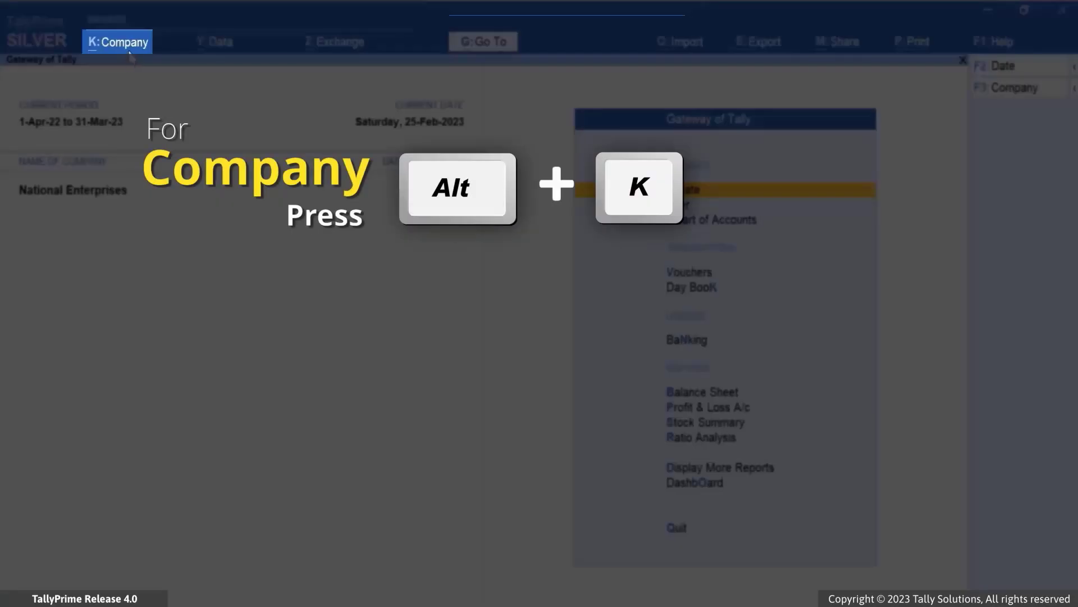
Open the company's Users and Passwords list and set Disallow Registered Business WhatsApp Nos. to Yes in its configuration.
key(alt+k)
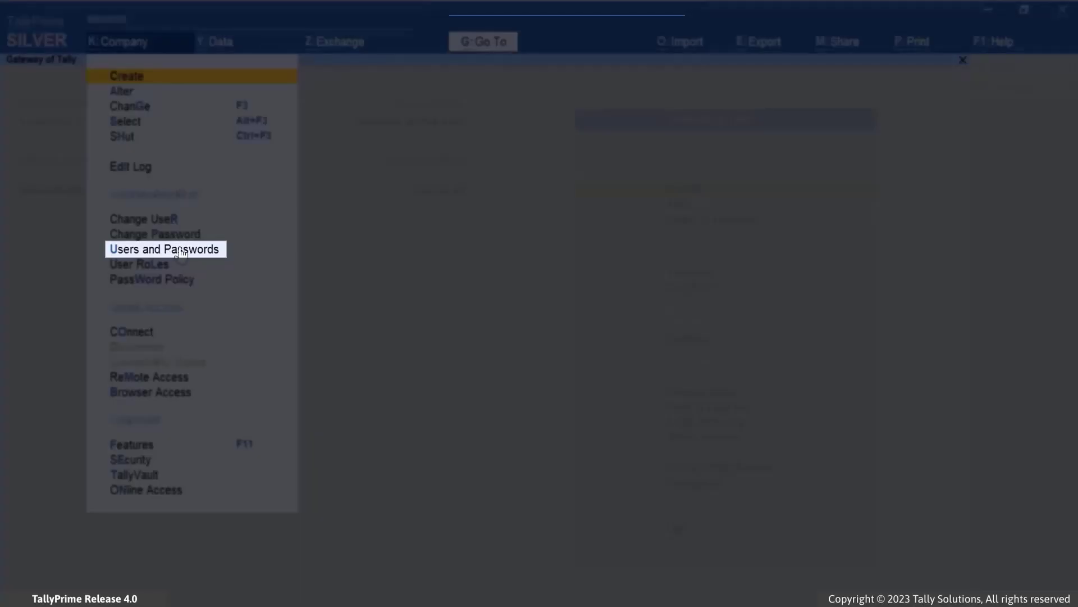
click(181, 251)
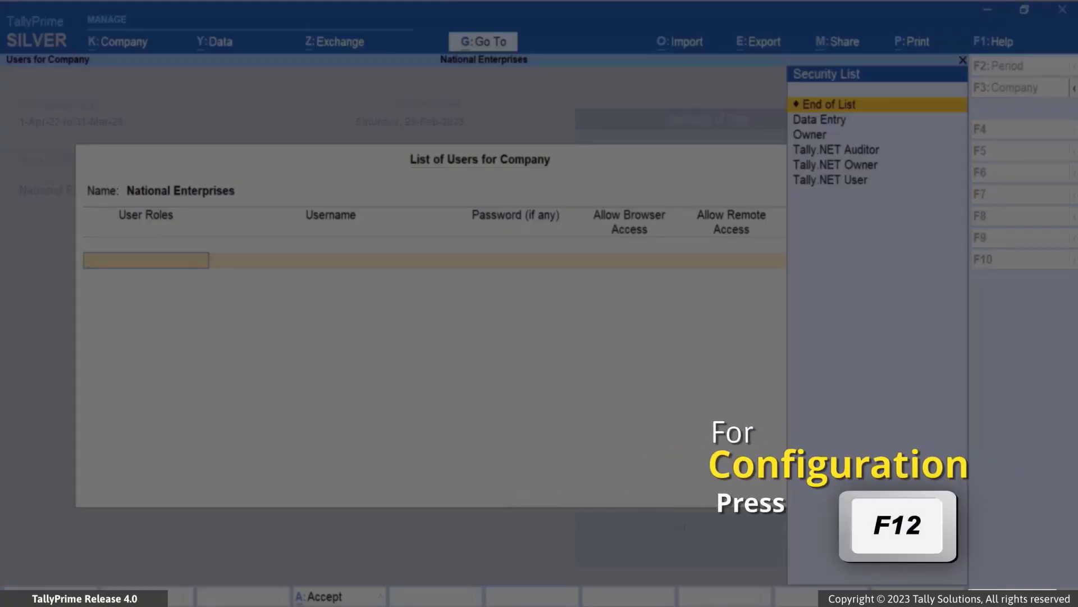
key(F12)
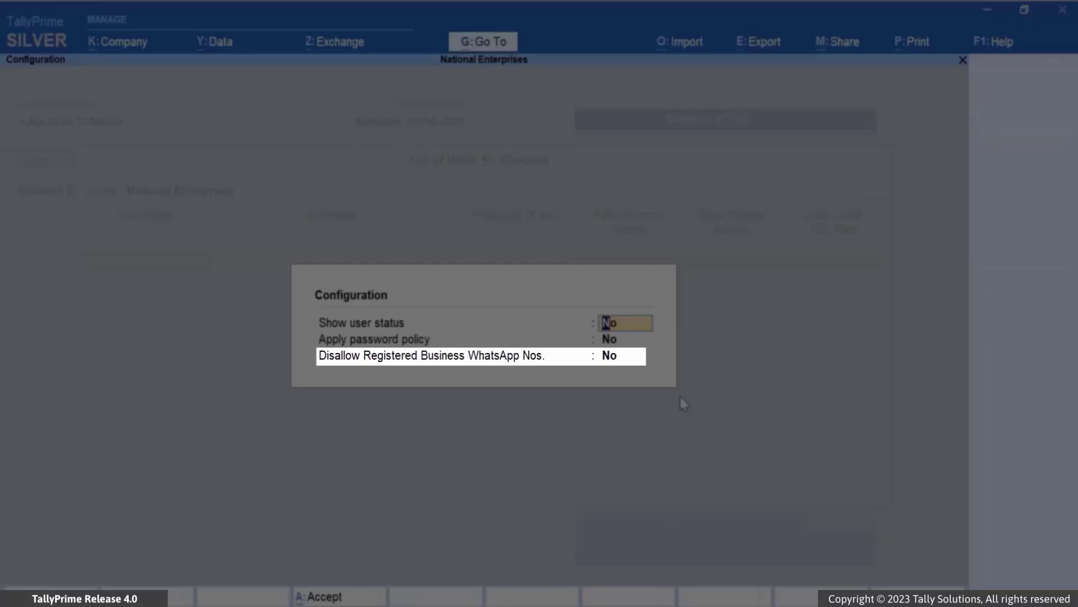
click(616, 359)
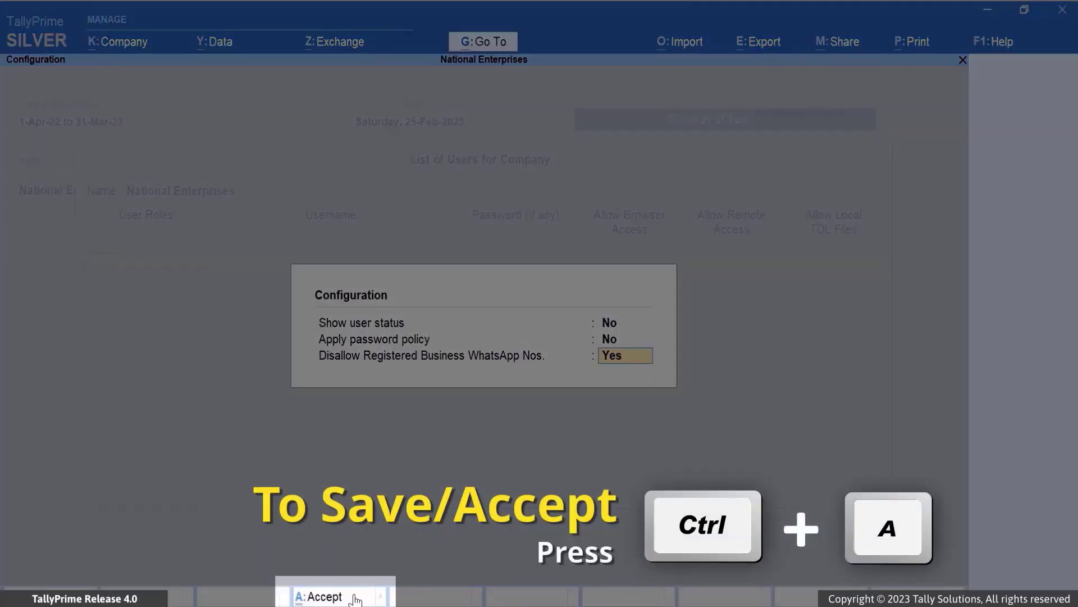
click(356, 598)
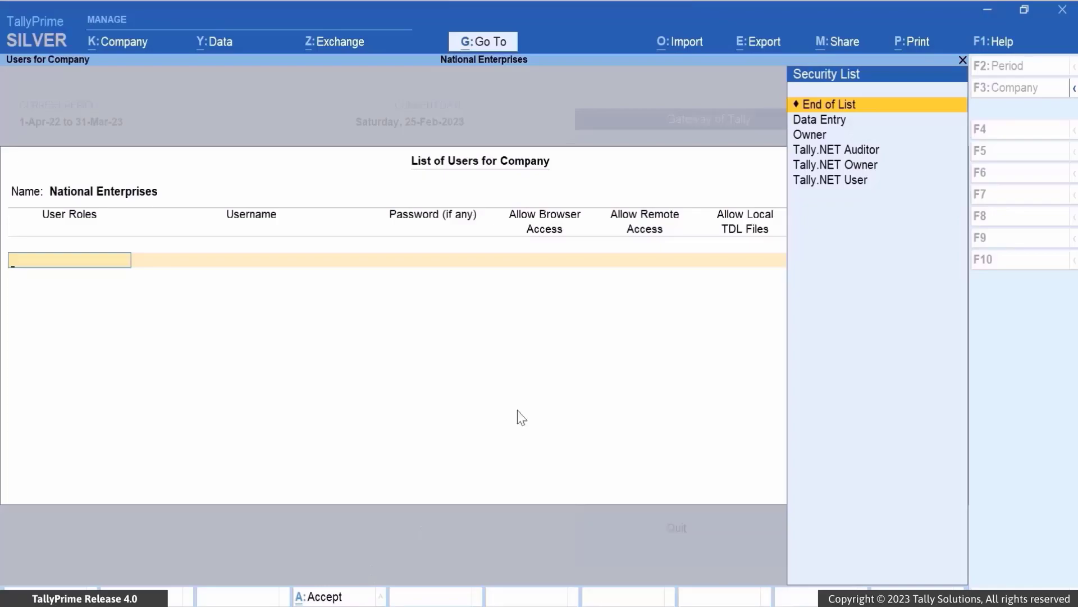
Add a user with the Data Entry role, entering the username and the account password.
click(843, 120)
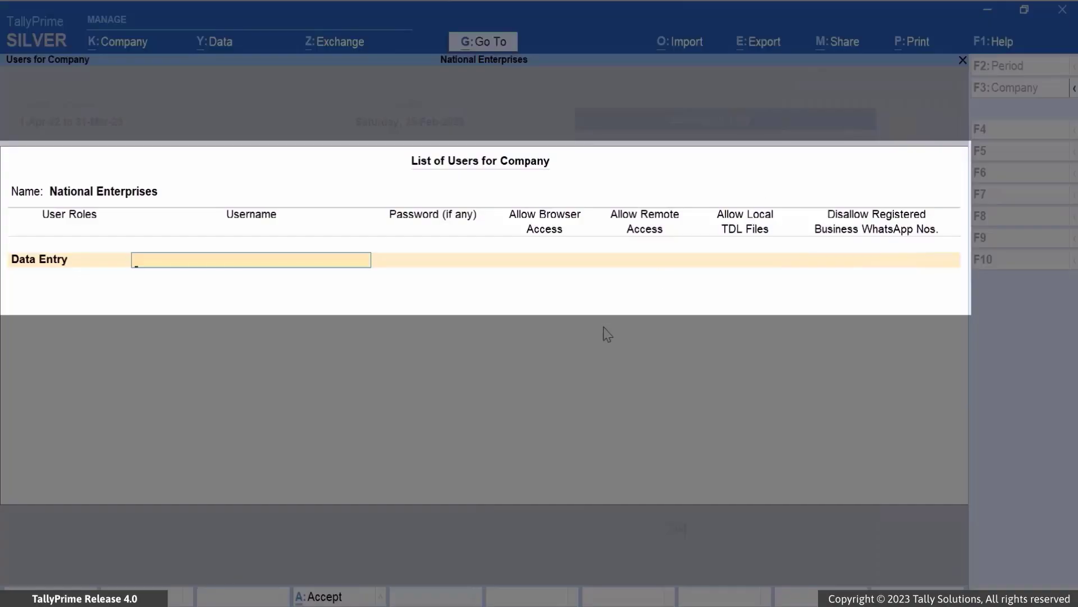
text(Ramesh)
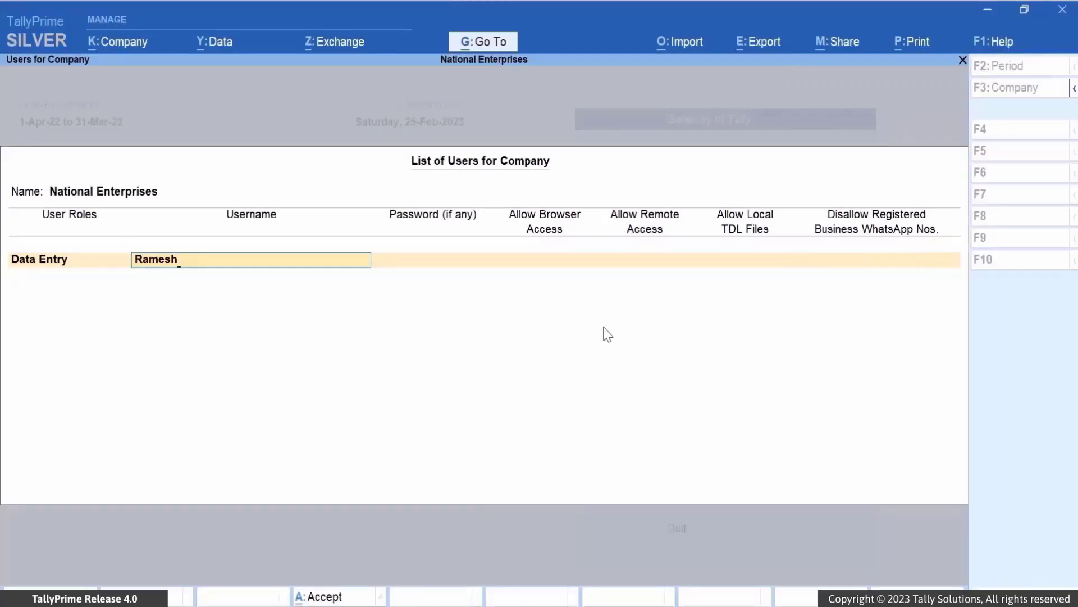
key(Return)
text(*****)
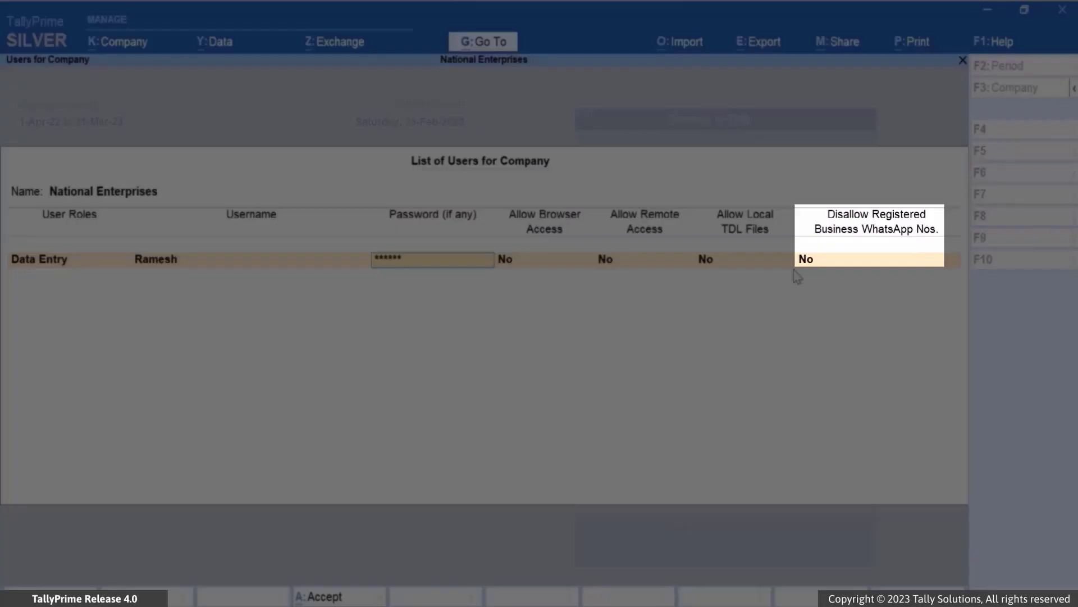
Set Disallow Registered Business WhatsApp Nos. to Yes for the new Data Entry user.
click(834, 266)
key(y)
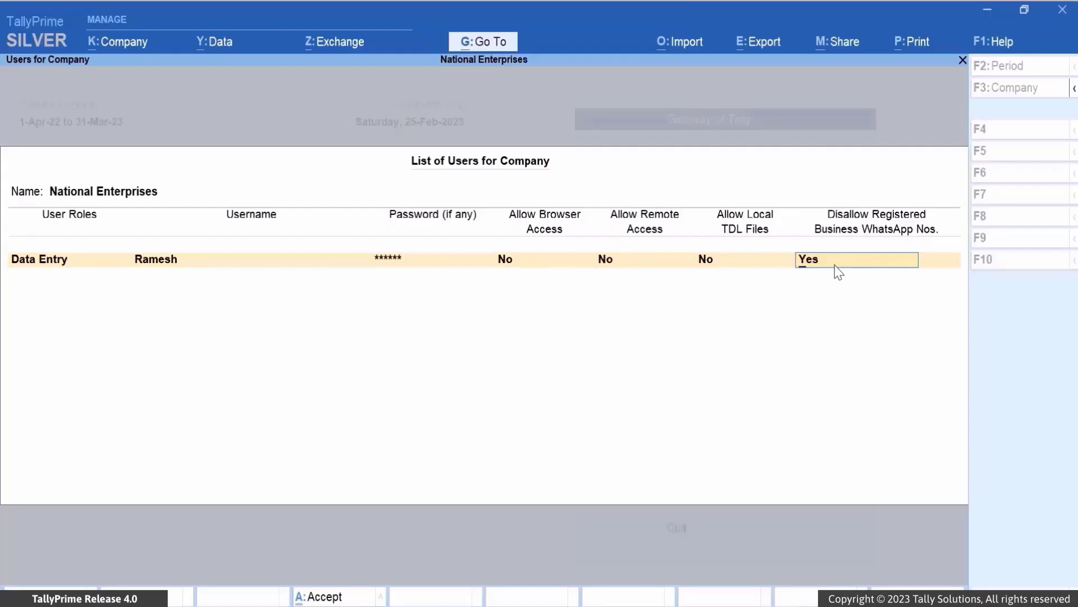
key(Return)
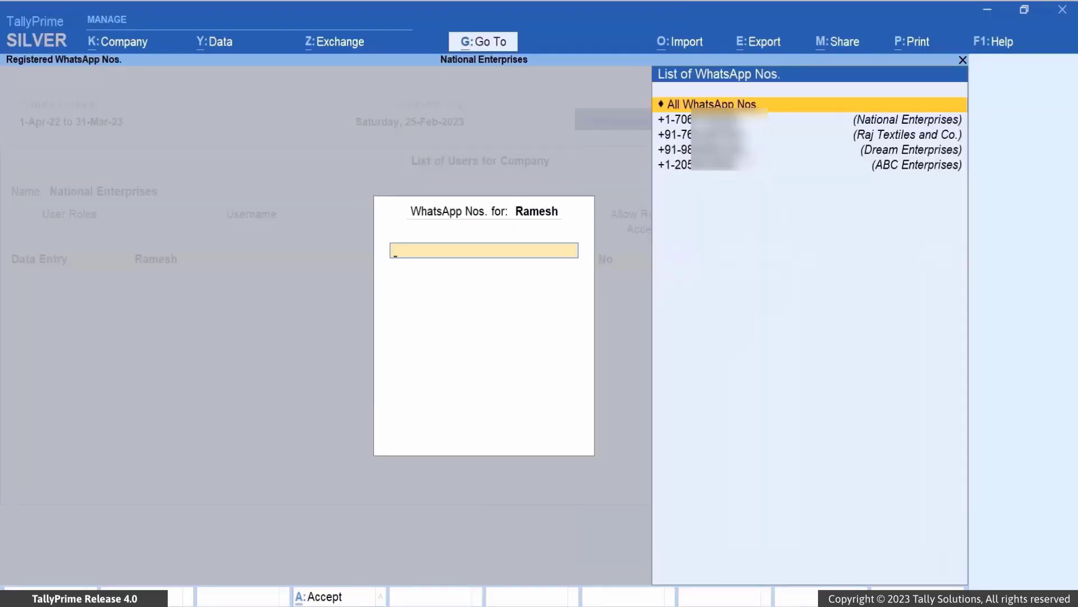
Add the Dream Enterprises and Raj Textiles and Co. WhatsApp numbers to the user's disallowed list and save the users list.
key(Down)
key(Down)
key(Down)
key(Return)
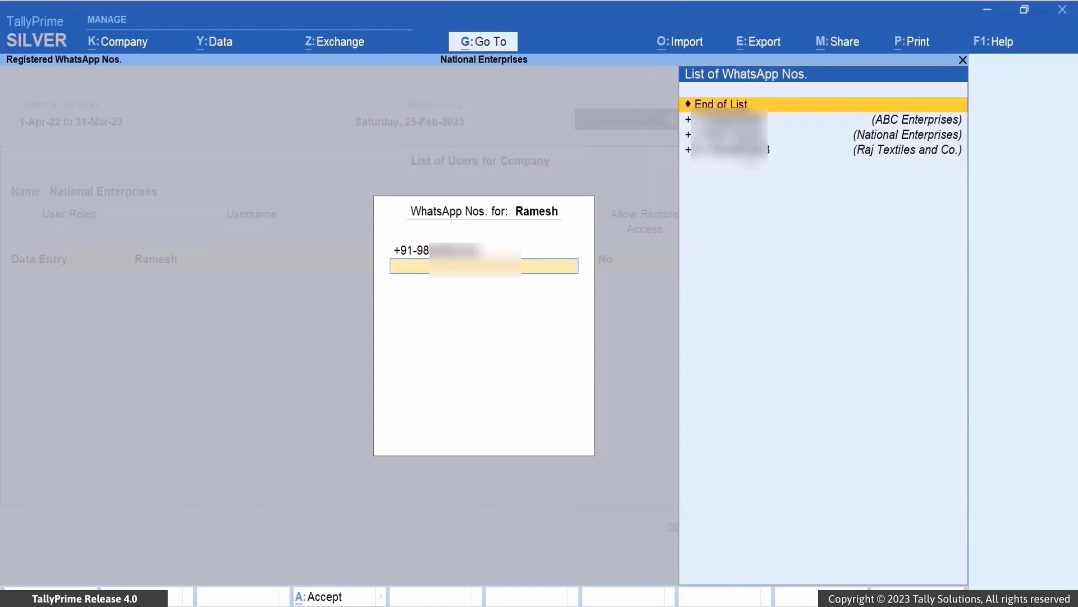
key(Down)
key(Down)
key(Down)
key(Return)
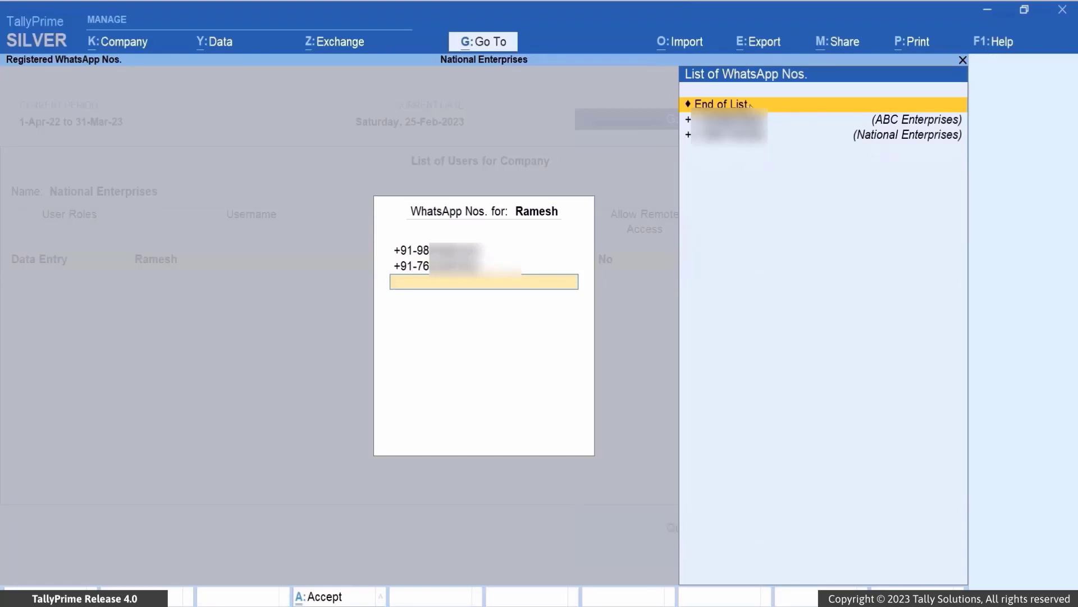
key(Return)
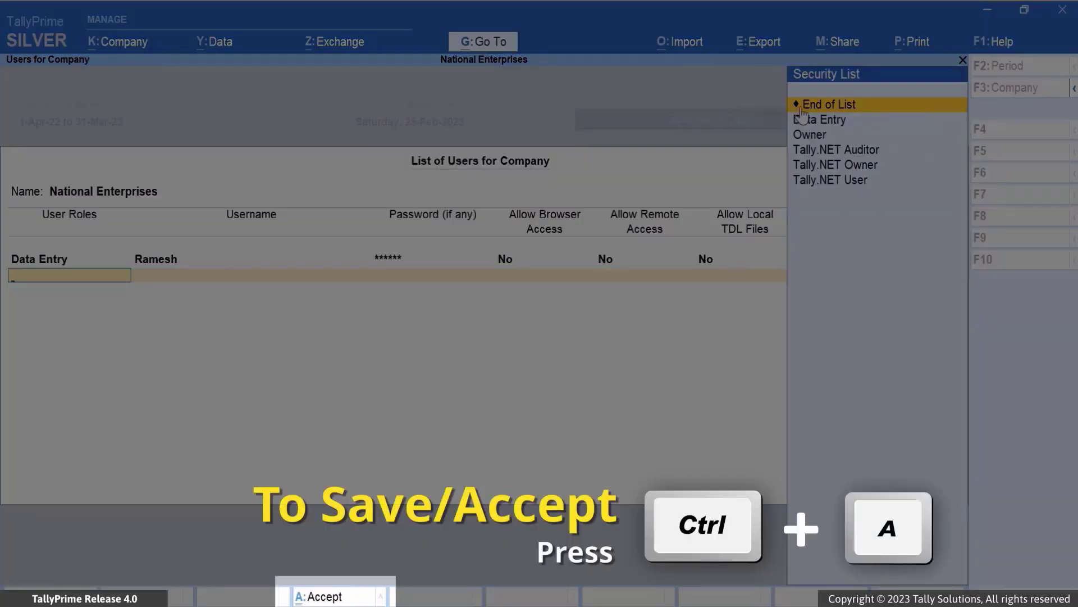
key(ctrl+a)
click(897, 492)
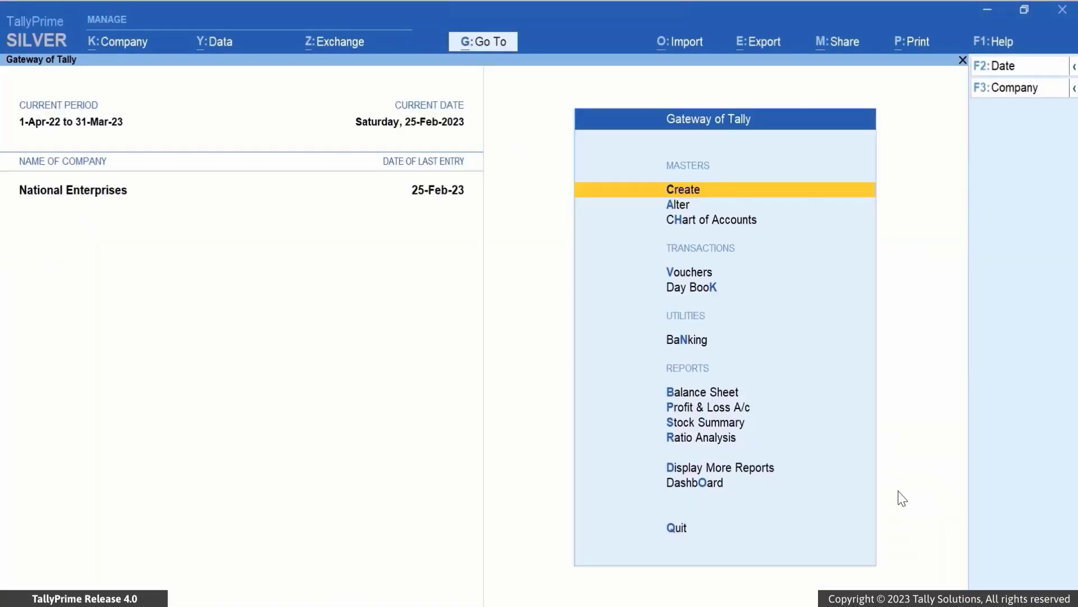